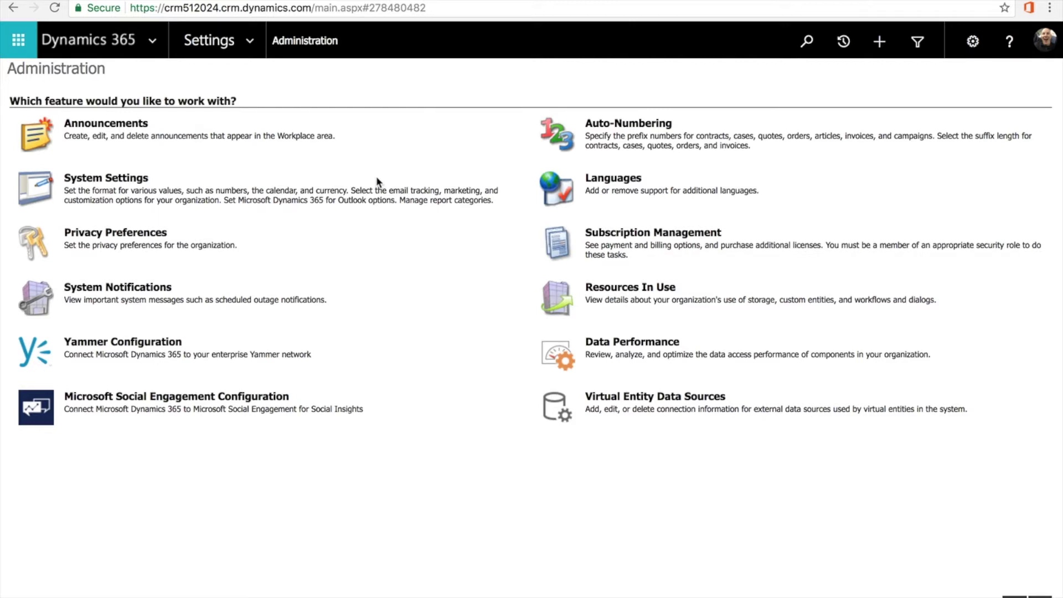
Open the System Settings dialog from Administration and skim Microsoft's documentation page on the general system settings.
{"action": "left_click", "coordinate": [973, 41]}
{"action": "left_click", "coordinate": [587, 75]}
{"action": "left_click", "coordinate": [109, 184]}
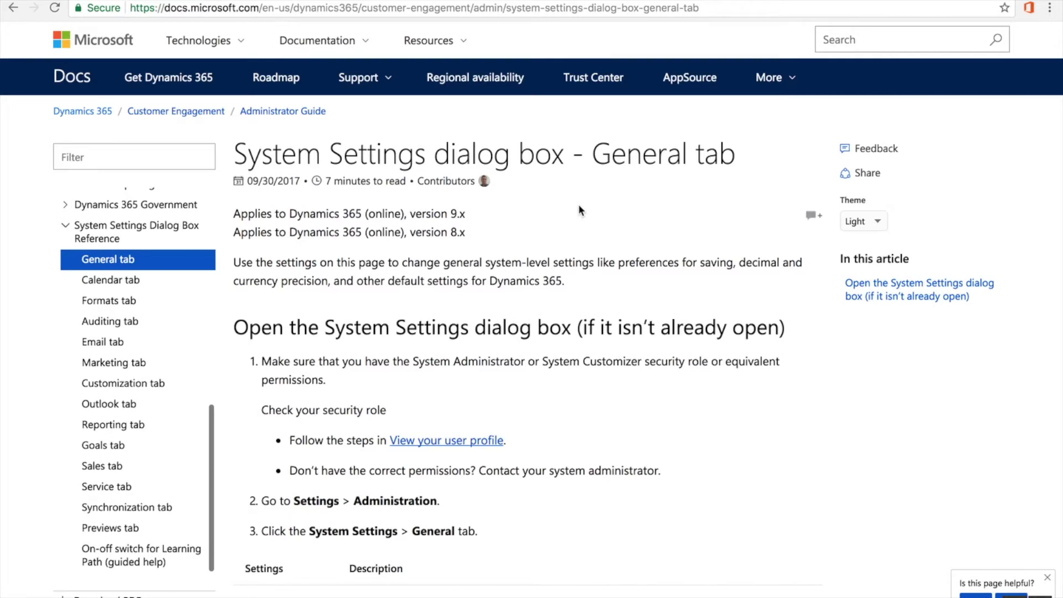
{"action": "scroll", "coordinate": [580, 207], "scroll_direction": "down", "scroll_amount": 9}
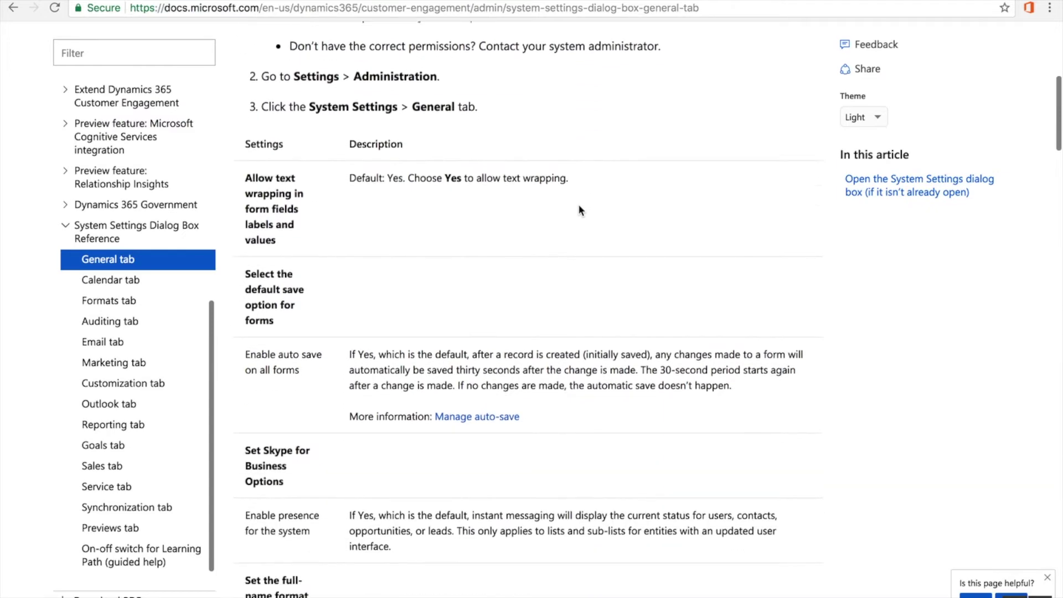
{"action": "scroll", "coordinate": [579, 210], "scroll_direction": "up", "scroll_amount": 9}
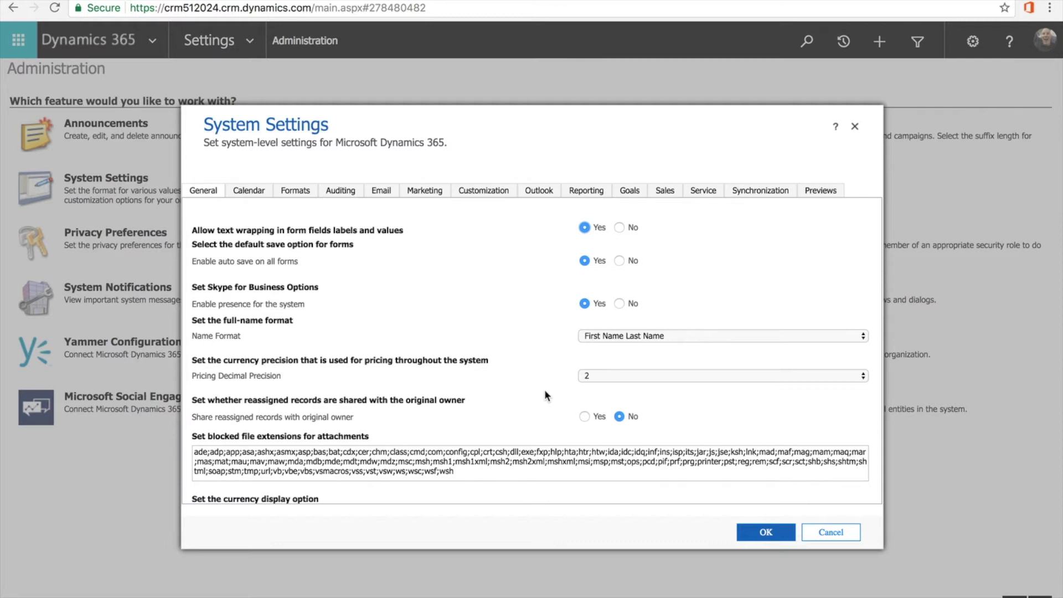
Review the available full-name formats and the pricing decimal precision choices in the general system settings.
{"action": "scroll", "coordinate": [546, 396], "scroll_direction": "down", "scroll_amount": 2}
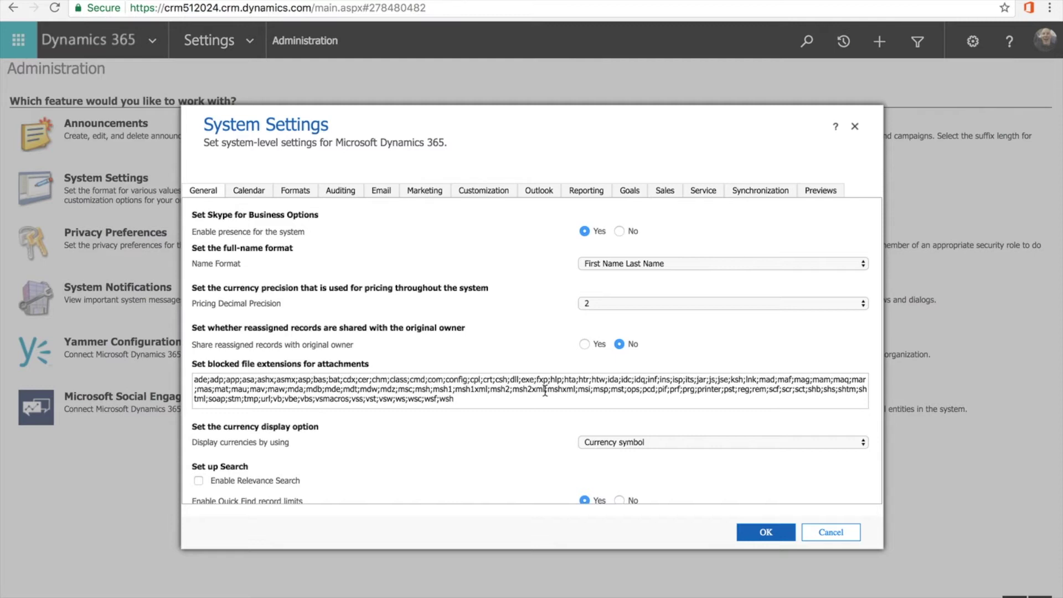
{"action": "left_click", "coordinate": [664, 265]}
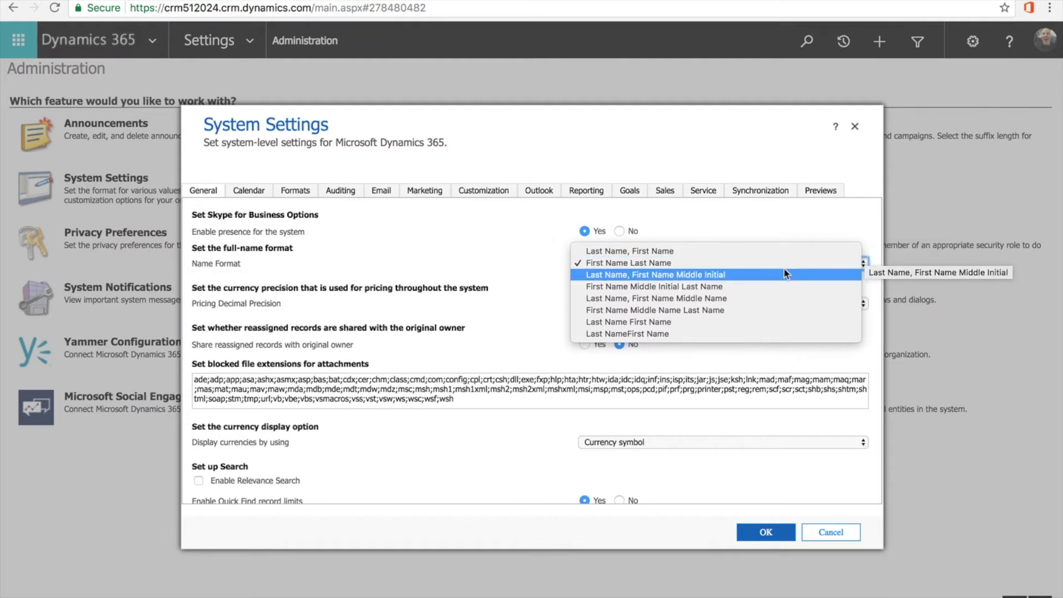
{"action": "left_click", "coordinate": [749, 237]}
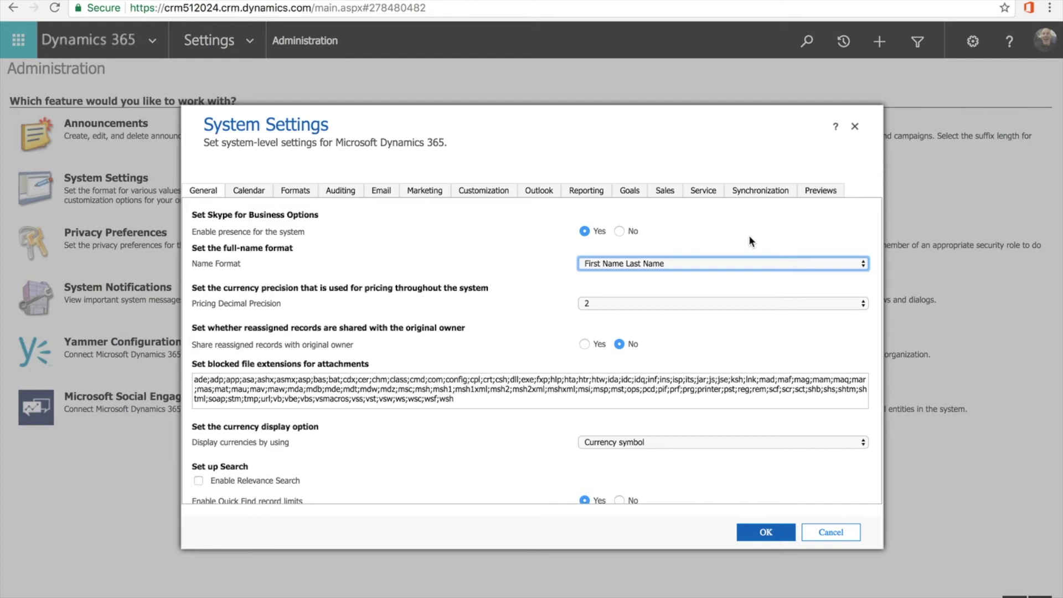
{"action": "scroll", "coordinate": [750, 237], "scroll_direction": "down", "scroll_amount": 1}
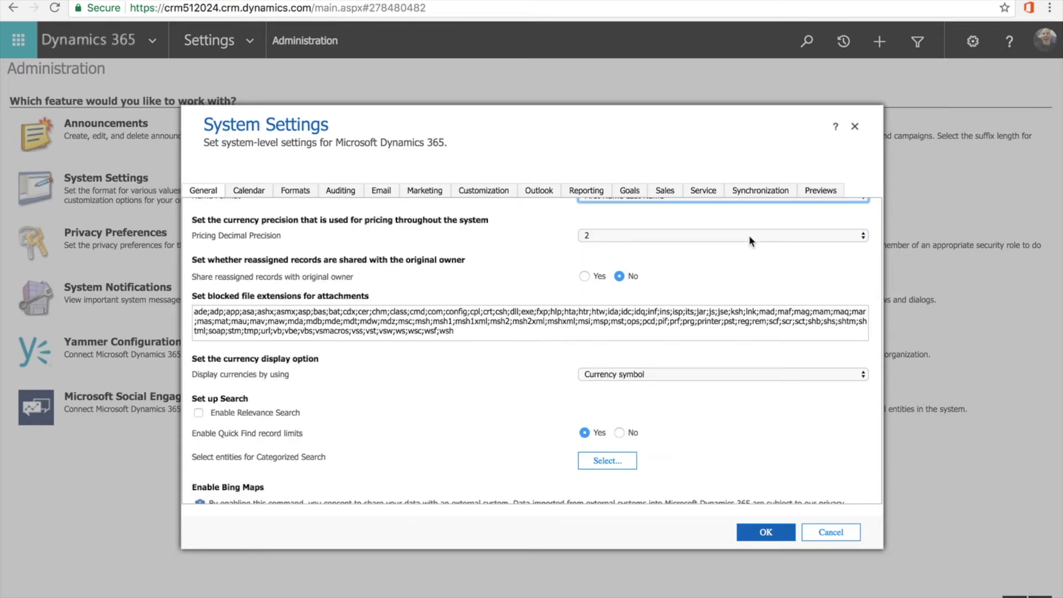
{"action": "left_click", "coordinate": [749, 235]}
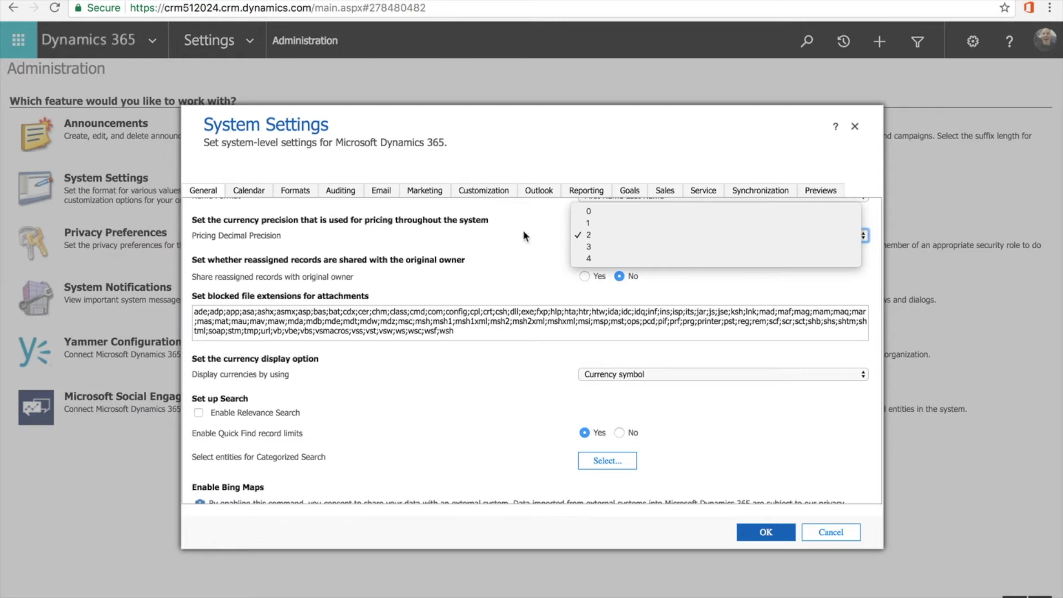
{"action": "left_click", "coordinate": [504, 232]}
Examine the blocked attachment file extensions and the options for displaying currencies.
{"action": "scroll", "coordinate": [505, 239], "scroll_direction": "down", "scroll_amount": 2}
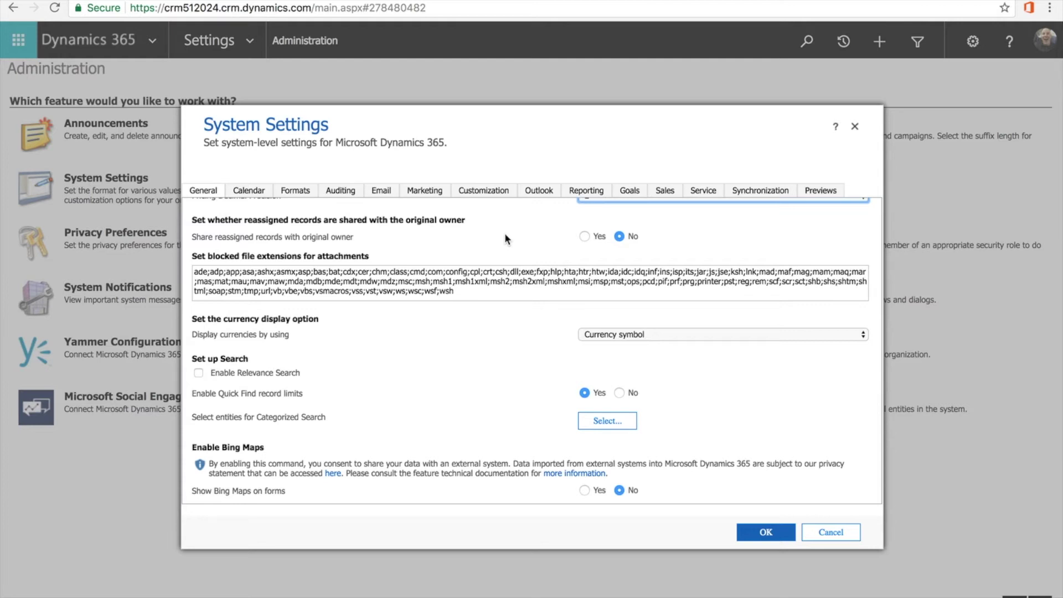
{"action": "scroll", "coordinate": [505, 235], "scroll_direction": "down", "scroll_amount": 2}
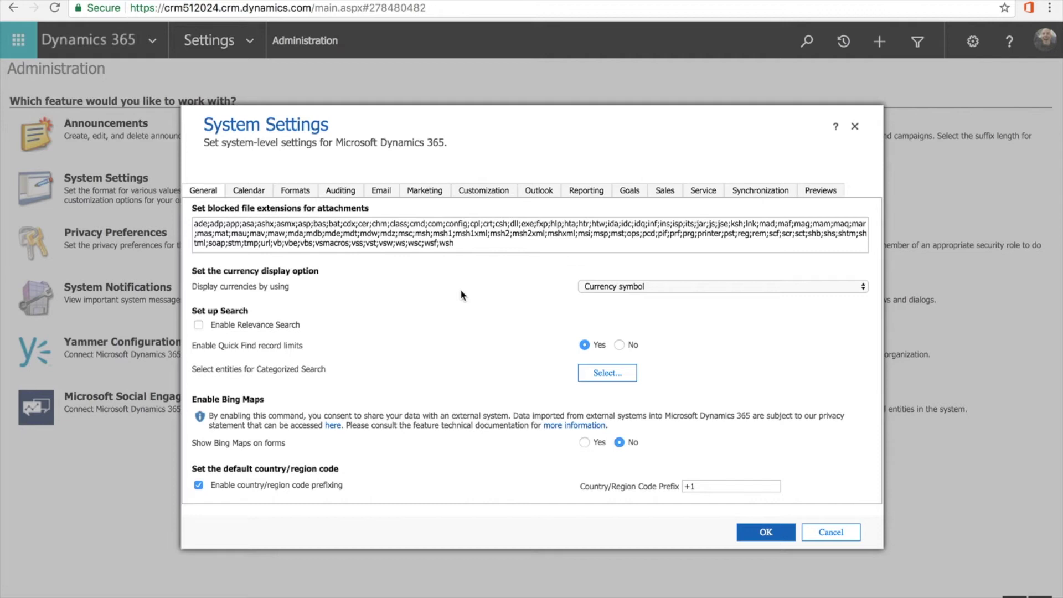
{"action": "left_click", "coordinate": [479, 242]}
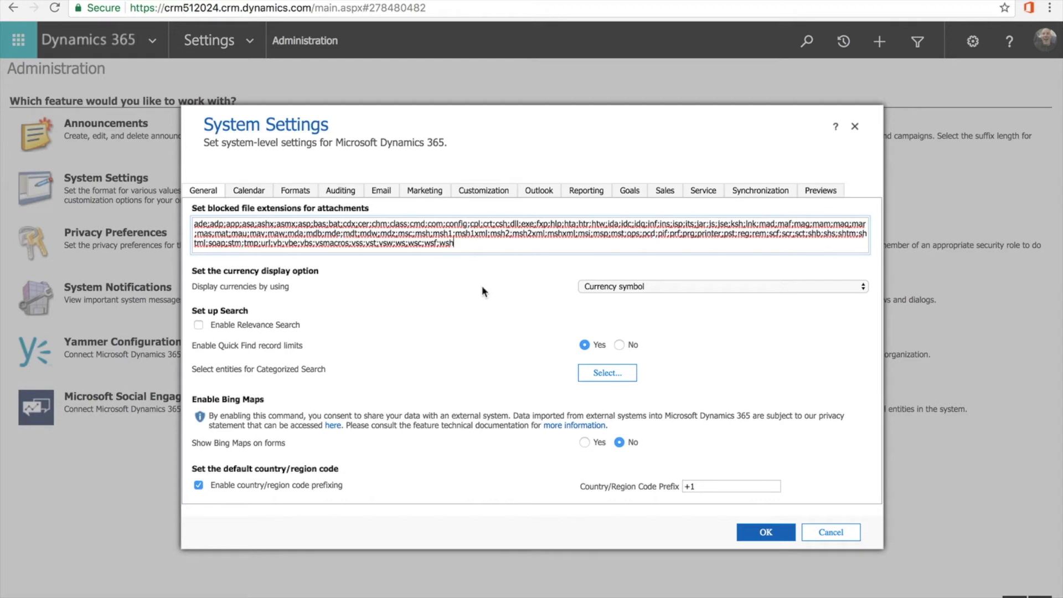
{"action": "left_click", "coordinate": [503, 278]}
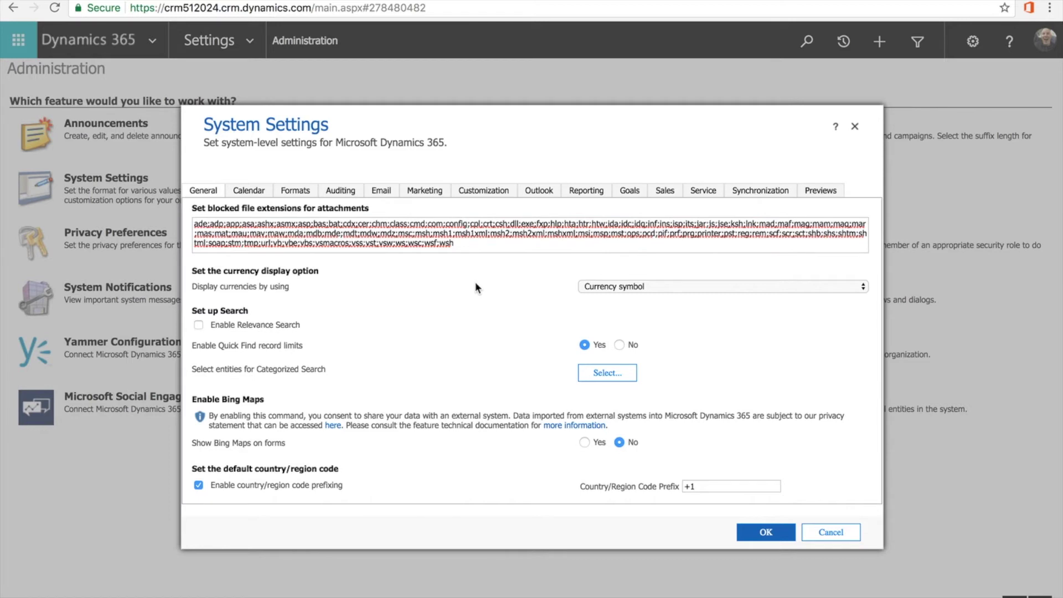
{"action": "scroll", "coordinate": [475, 284], "scroll_direction": "down", "scroll_amount": 2}
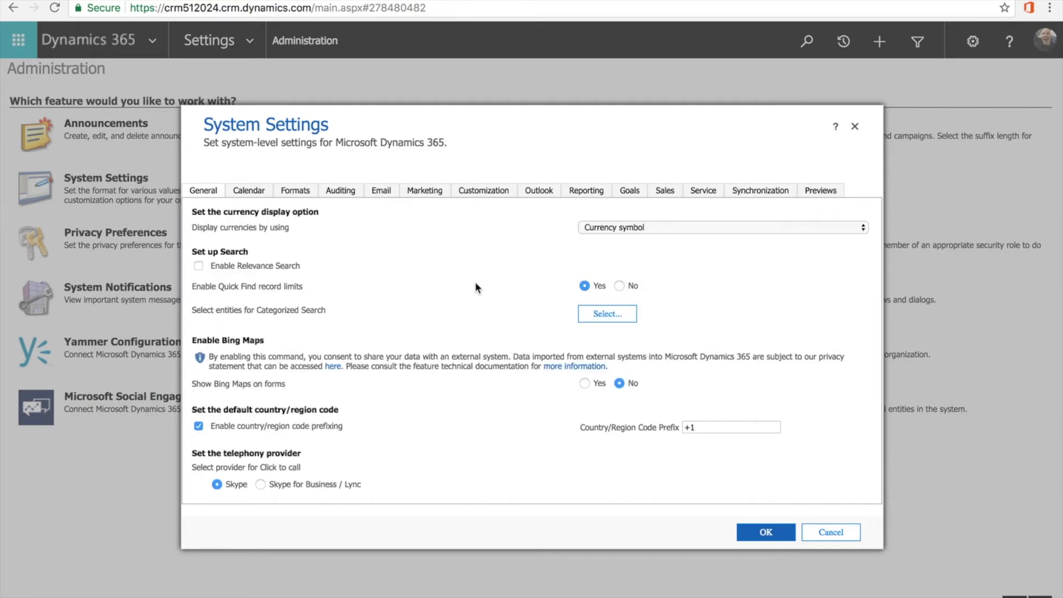
{"action": "left_click", "coordinate": [652, 226]}
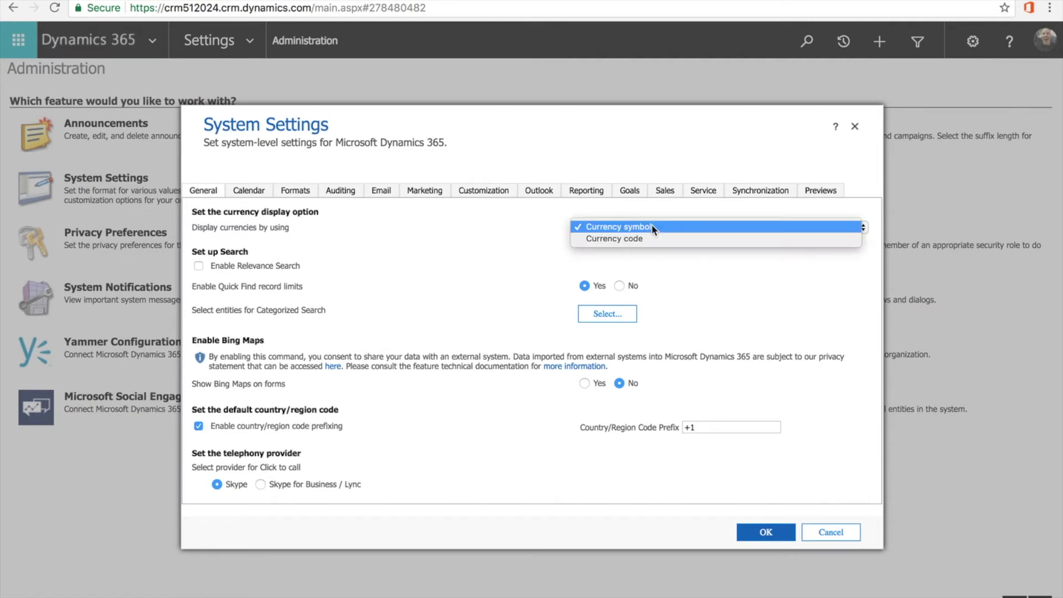
{"action": "left_click", "coordinate": [693, 227]}
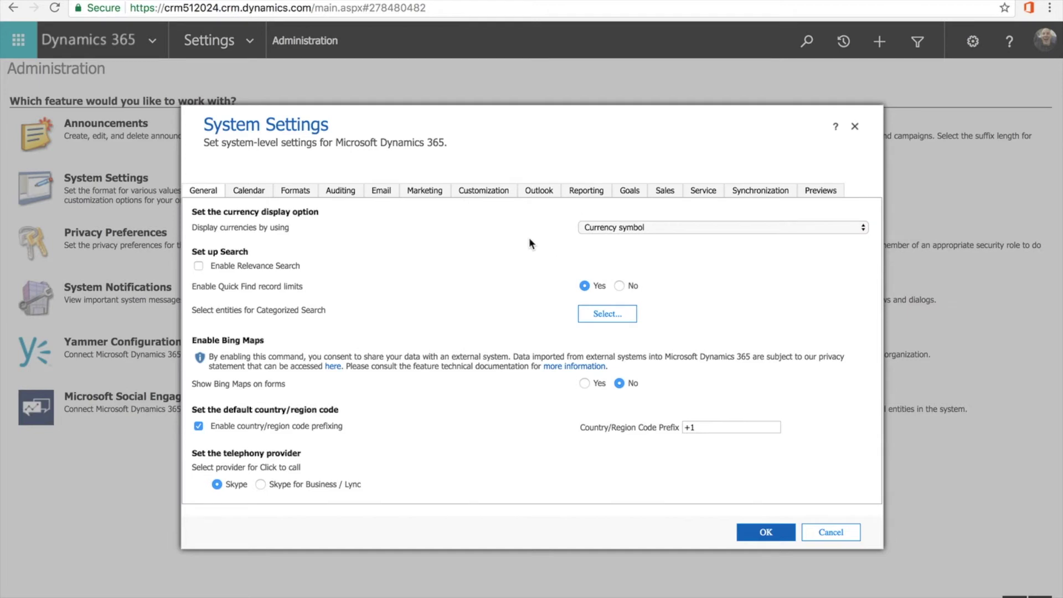
Browse the entities available for Categorized Search, including Customer Asset, and close the selection without saving.
{"action": "scroll", "coordinate": [530, 238], "scroll_direction": "down", "scroll_amount": 2}
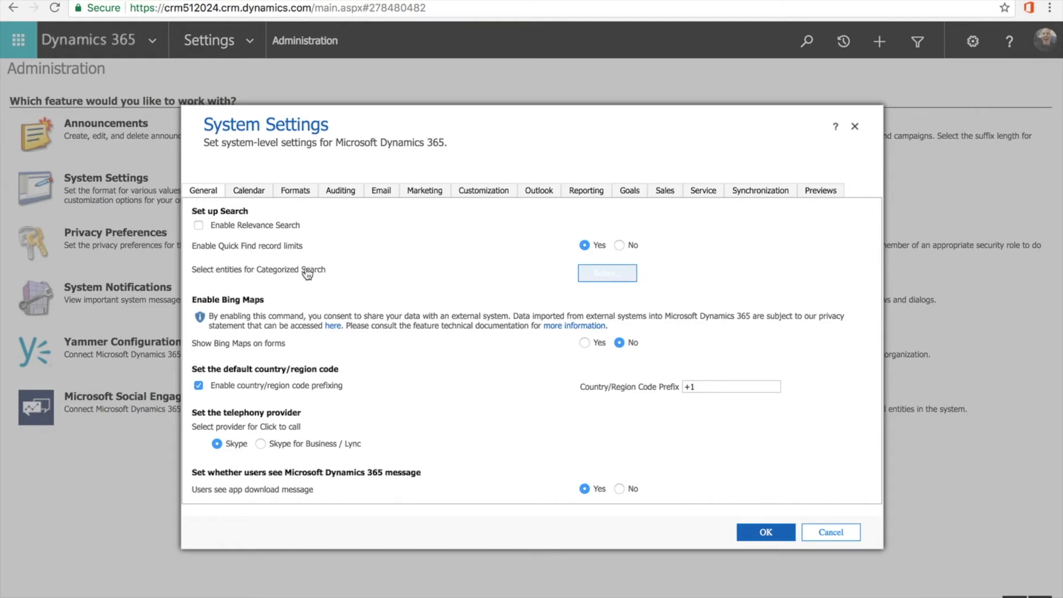
{"action": "left_click", "coordinate": [628, 275]}
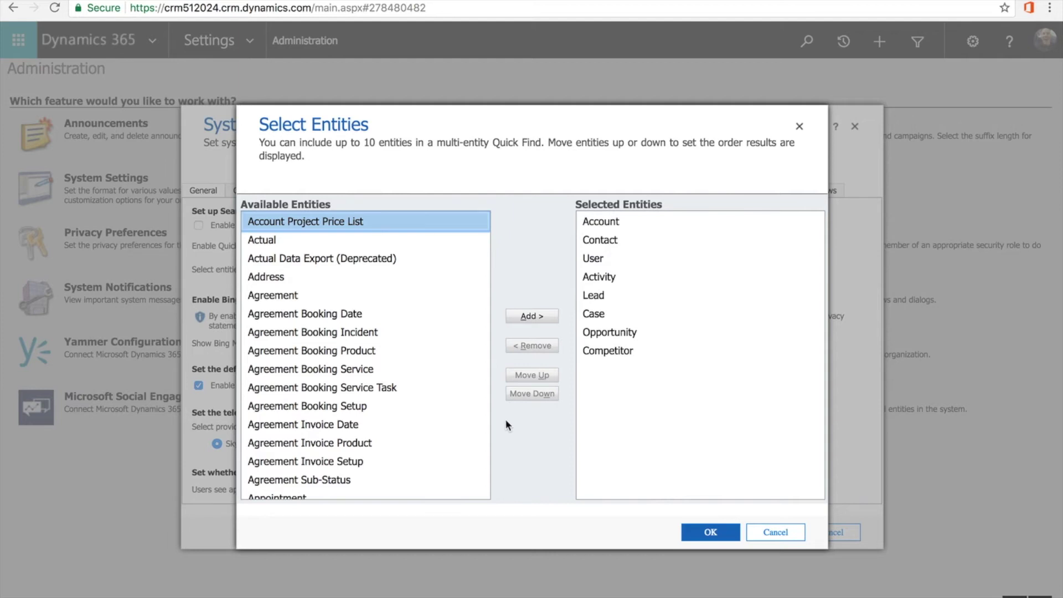
{"action": "scroll", "coordinate": [445, 343], "scroll_direction": "down", "scroll_amount": 5}
{"action": "scroll", "coordinate": [446, 344], "scroll_direction": "down", "scroll_amount": 13}
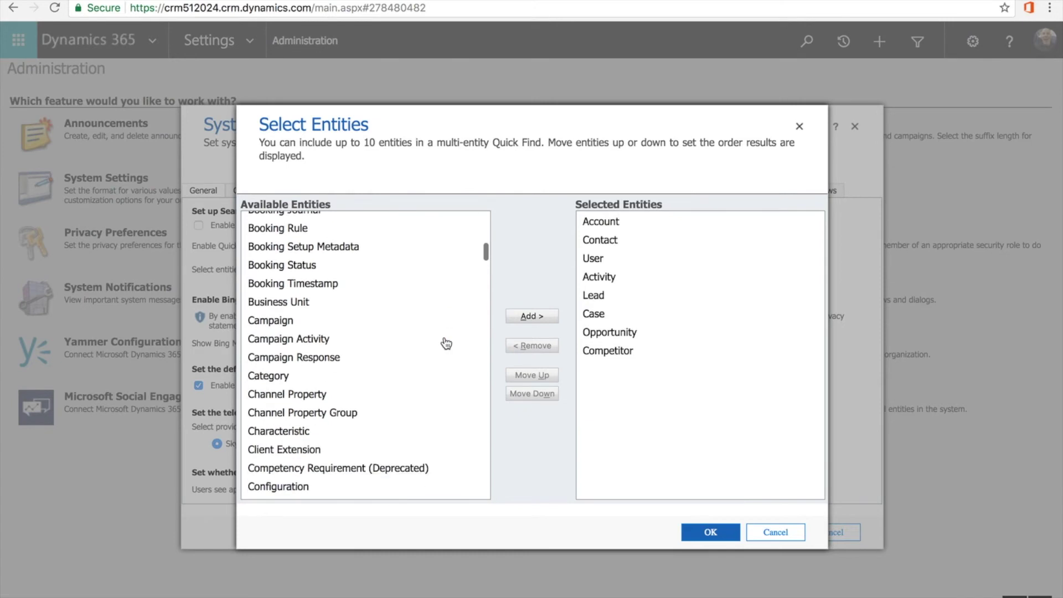
{"action": "left_click", "coordinate": [399, 341]}
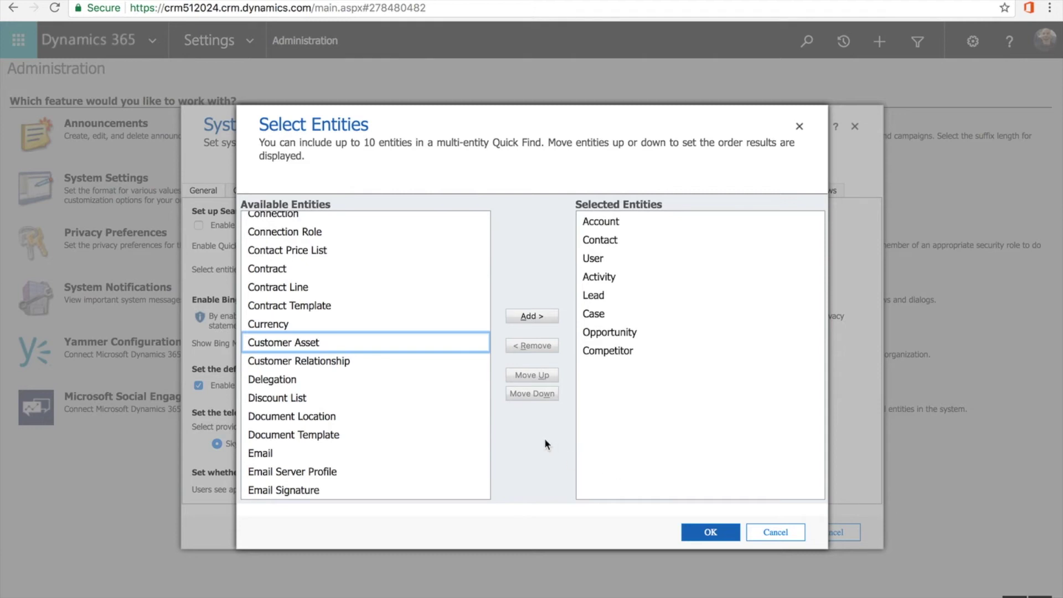
{"action": "left_click", "coordinate": [781, 533]}
Review the general settings for Bing Maps, country/region code prefix, telephony provider, app download message, custom Help URL and Social Engagement.
{"action": "scroll", "coordinate": [487, 335], "scroll_direction": "down", "scroll_amount": 3}
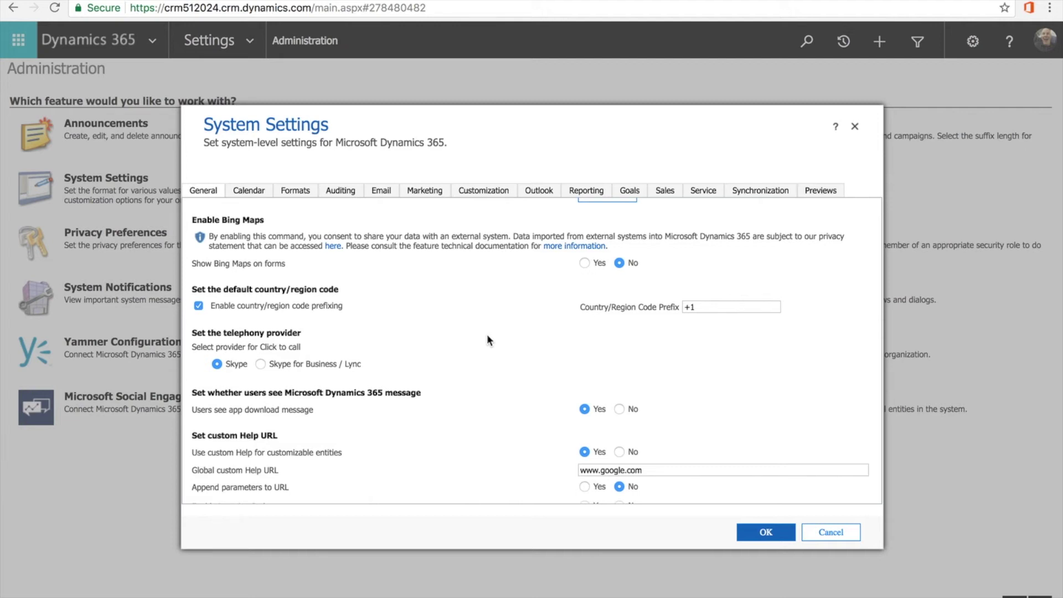
{"action": "scroll", "coordinate": [487, 336], "scroll_direction": "down", "scroll_amount": 3}
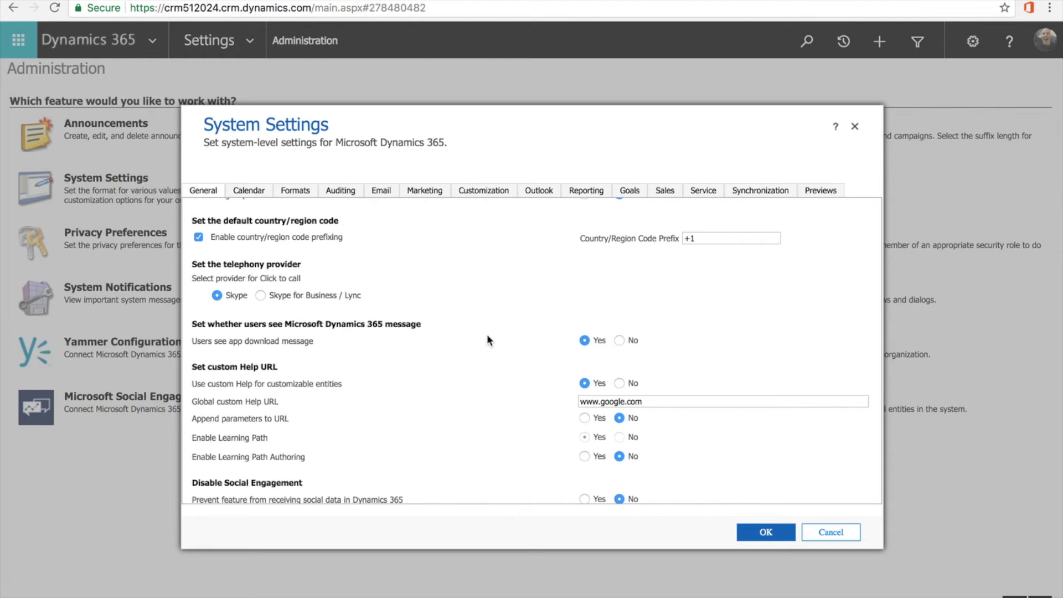
{"action": "scroll", "coordinate": [487, 340], "scroll_direction": "down", "scroll_amount": 2}
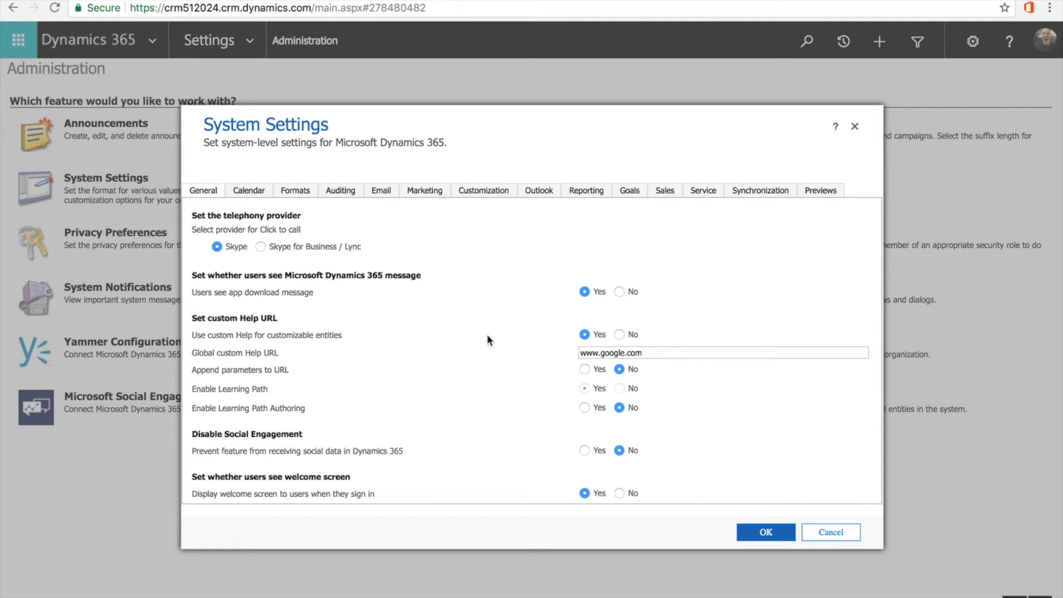
{"action": "scroll", "coordinate": [487, 336], "scroll_direction": "down", "scroll_amount": 2}
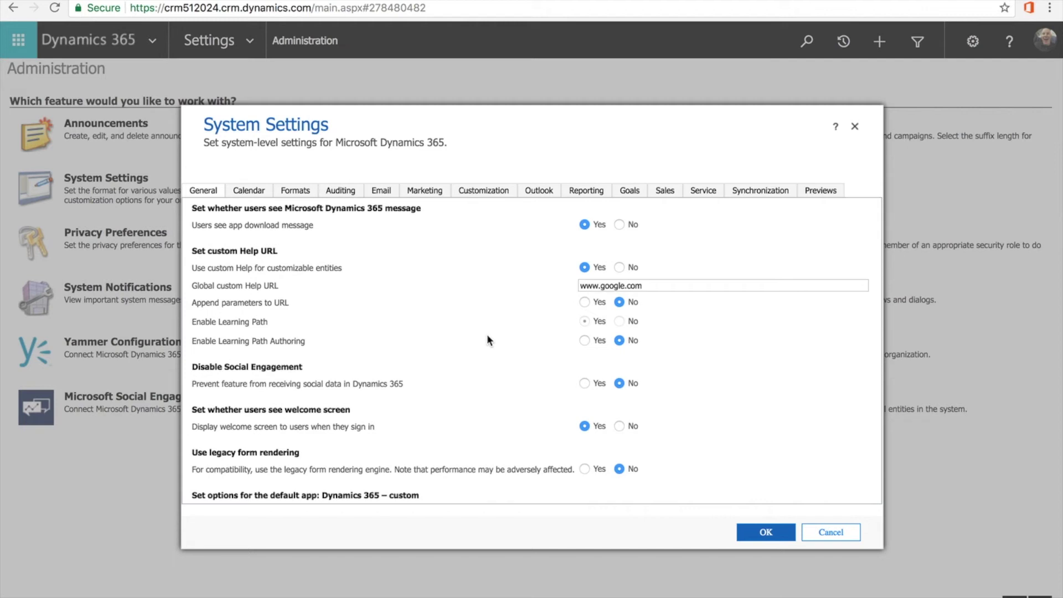
{"action": "scroll", "coordinate": [665, 247], "scroll_direction": "down", "scroll_amount": 2}
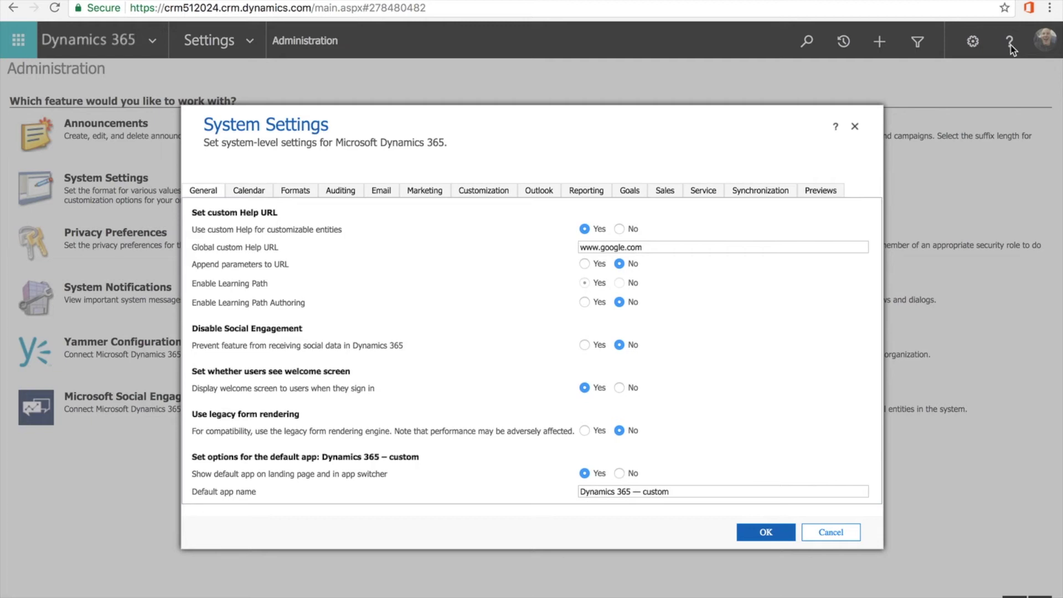
{"action": "scroll", "coordinate": [764, 288], "scroll_direction": "down", "scroll_amount": 2}
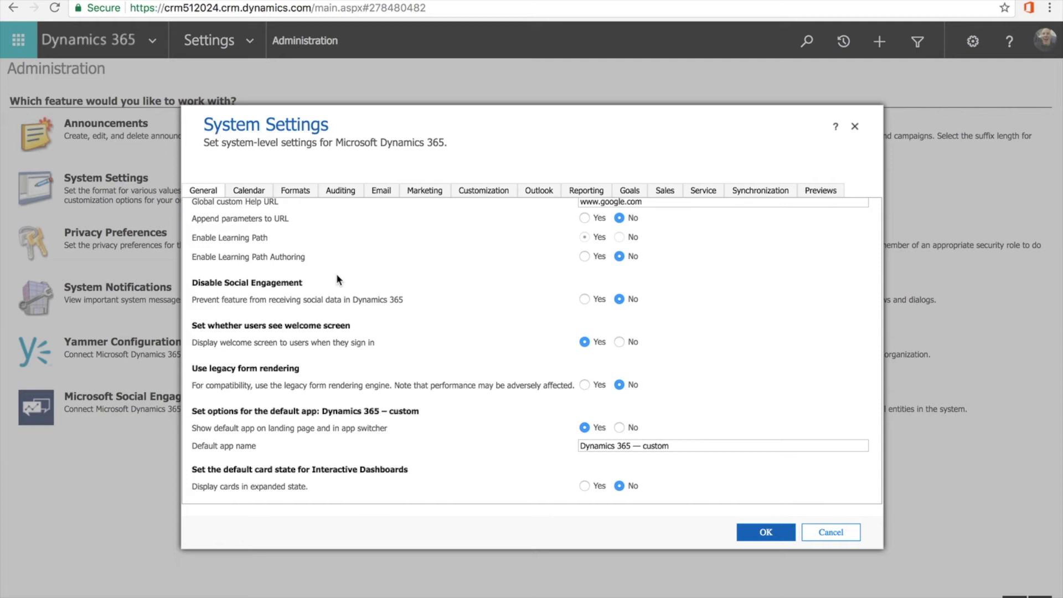
{"action": "scroll", "coordinate": [337, 275], "scroll_direction": "down", "scroll_amount": 2}
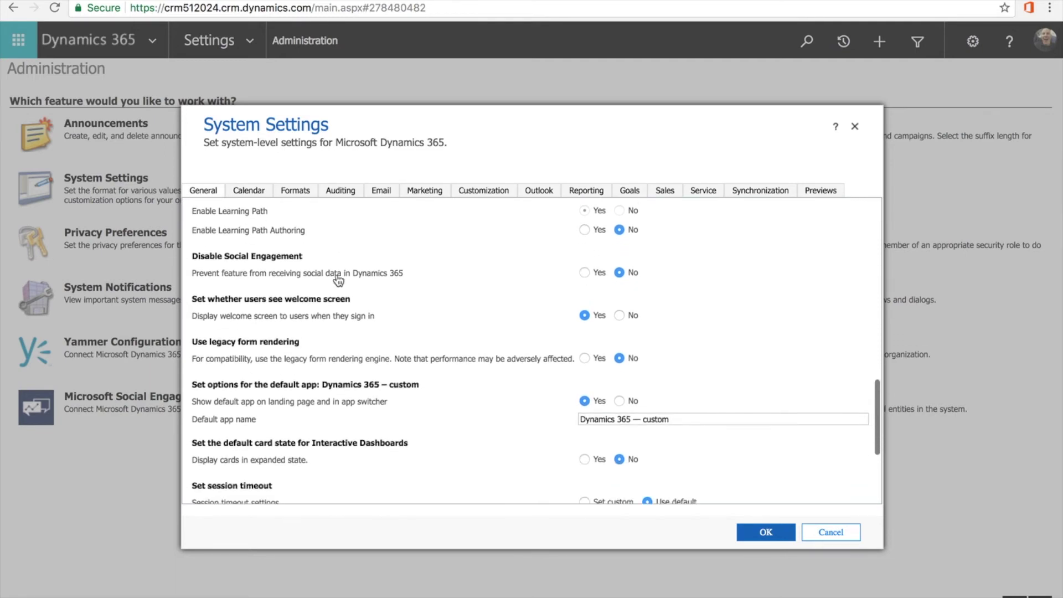
Review the welcome screen, legacy form rendering, default app, dashboard card state, session and inactivity timeout, and Azure Content Delivery Network settings.
{"action": "scroll", "coordinate": [338, 281], "scroll_direction": "down", "scroll_amount": 3}
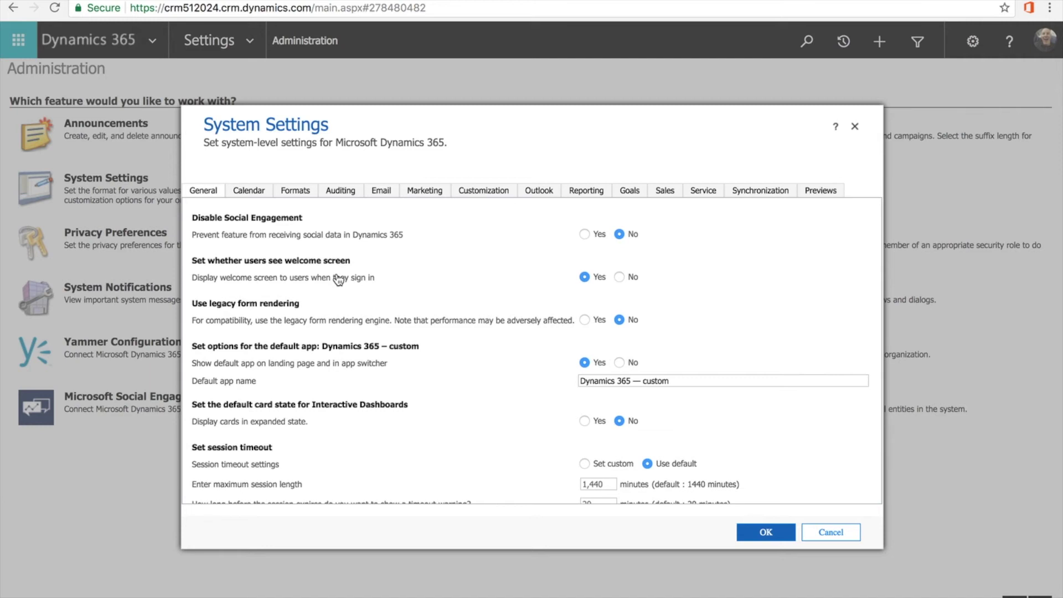
{"action": "scroll", "coordinate": [338, 279], "scroll_direction": "down", "scroll_amount": 1}
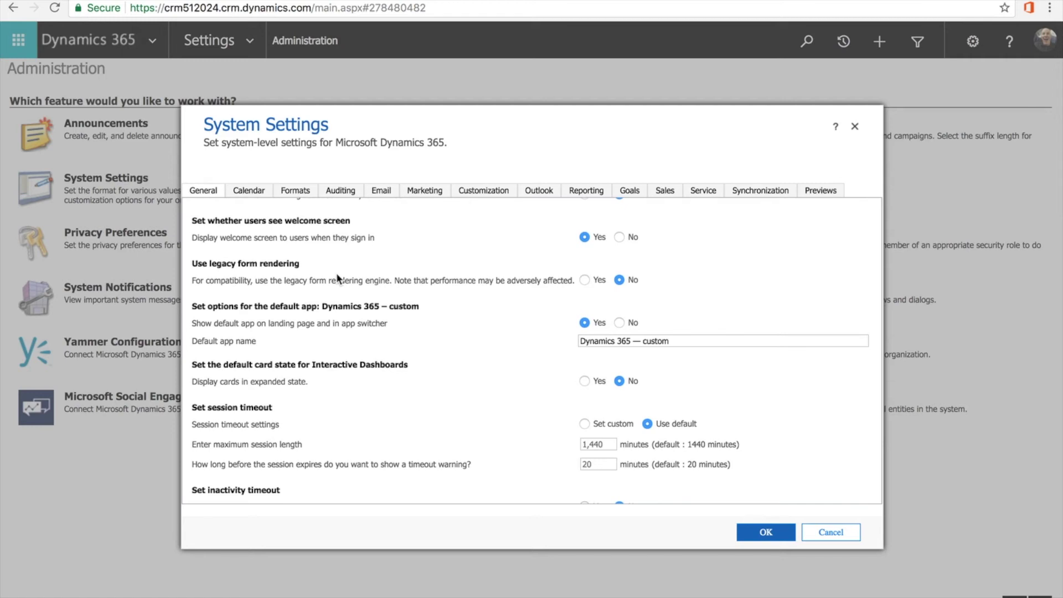
{"action": "scroll", "coordinate": [337, 275], "scroll_direction": "down", "scroll_amount": 2}
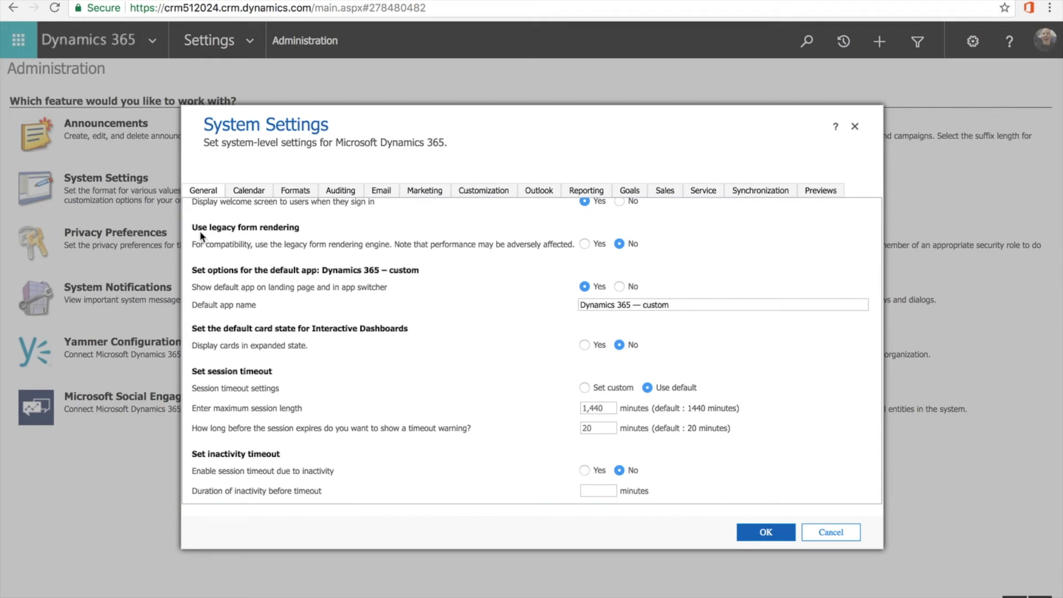
{"action": "scroll", "coordinate": [281, 271], "scroll_direction": "down", "scroll_amount": 2}
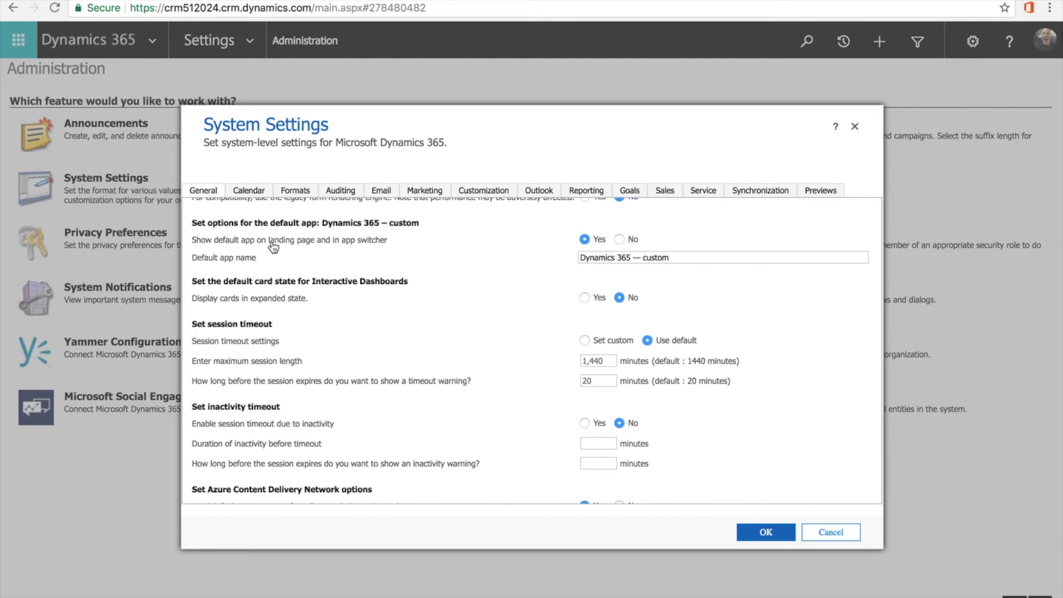
{"action": "scroll", "coordinate": [299, 332], "scroll_direction": "down", "scroll_amount": 1}
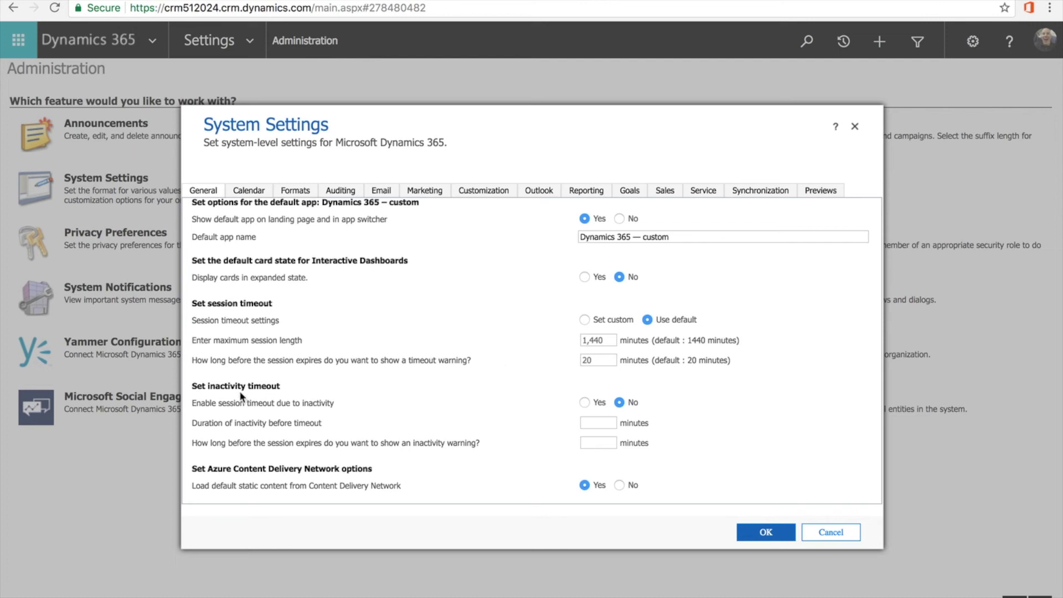
{"action": "scroll", "coordinate": [193, 397], "scroll_direction": "up", "scroll_amount": 1}
{"action": "scroll", "coordinate": [205, 394], "scroll_direction": "down", "scroll_amount": 1}
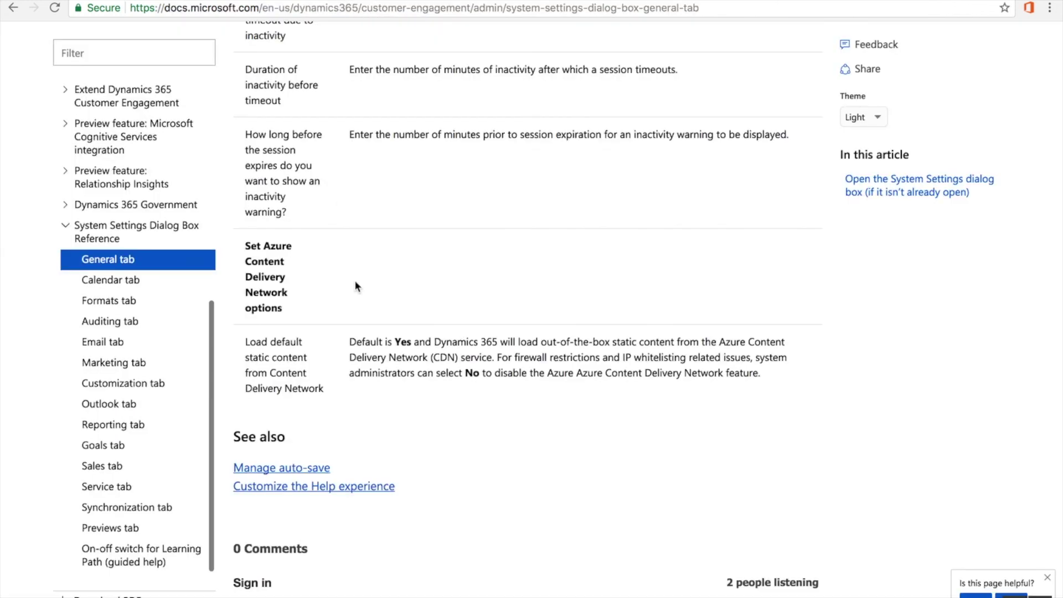
Read the documentation on the Azure Content Delivery Network option, and return to the start of the general system settings.
{"action": "scroll", "coordinate": [378, 388], "scroll_direction": "down", "scroll_amount": 1}
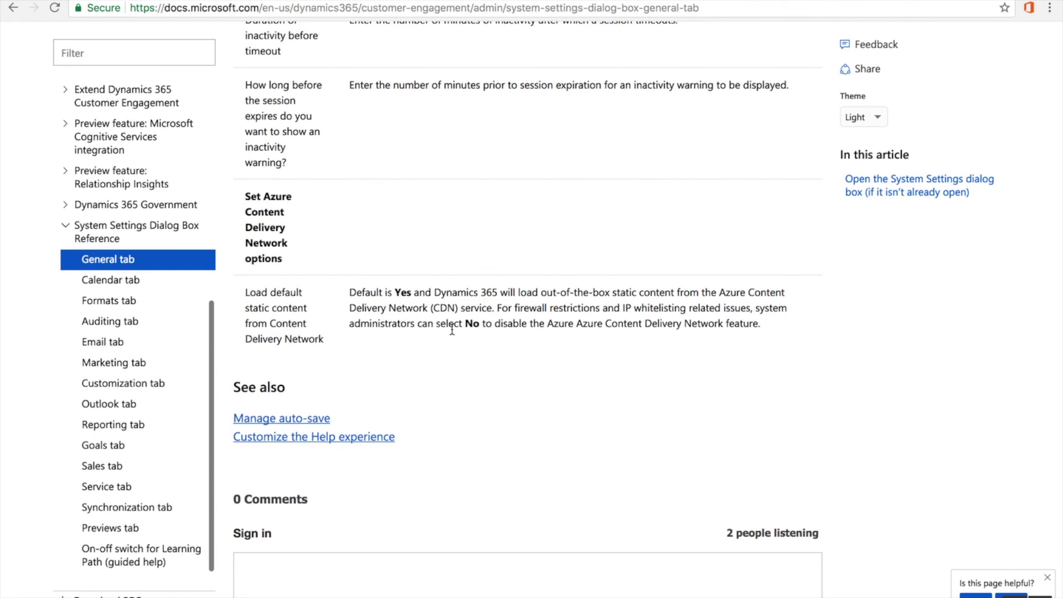
{"action": "key", "text": "ctrl+Tab"}
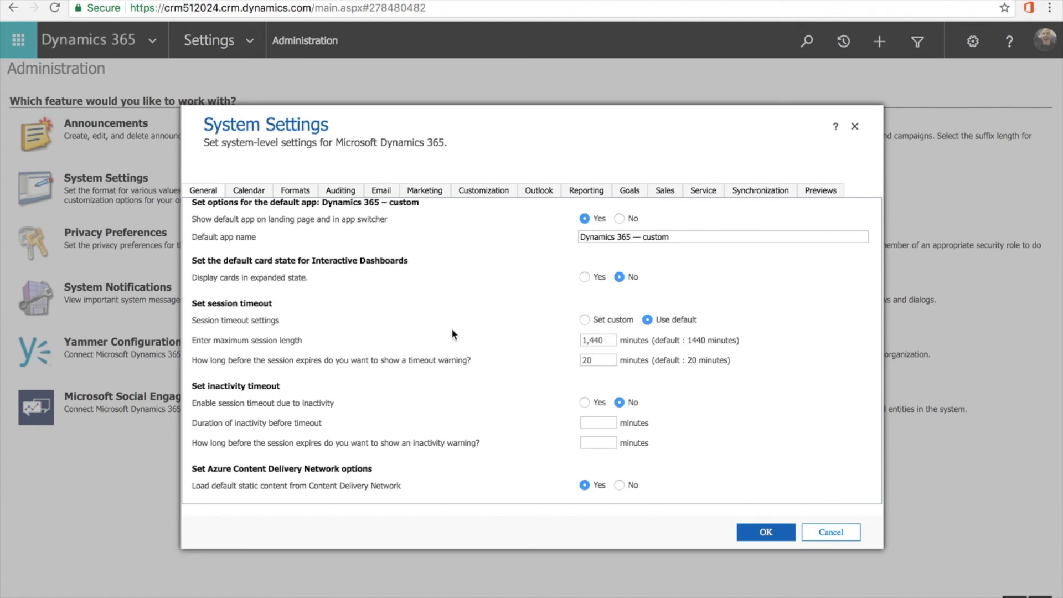
{"action": "scroll", "coordinate": [451, 329], "scroll_direction": "up", "scroll_amount": 10}
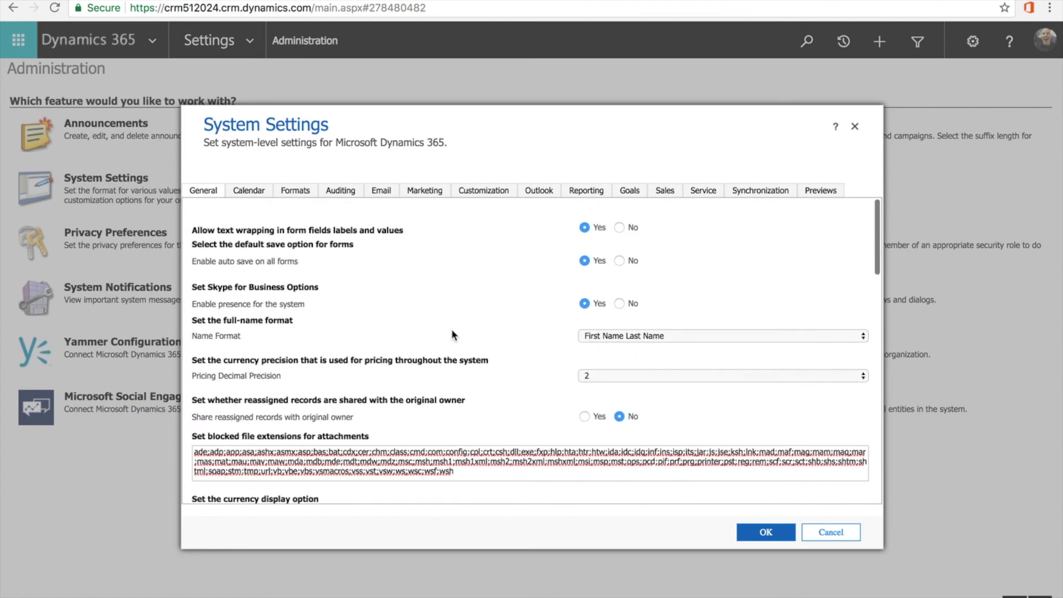
Review the entities already selected for Categorized Search, down to Competitor, and close the entity selection without saving.
{"action": "scroll", "coordinate": [451, 334], "scroll_direction": "down", "scroll_amount": 1}
{"action": "scroll", "coordinate": [433, 310], "scroll_direction": "up", "scroll_amount": 1}
{"action": "scroll", "coordinate": [434, 308], "scroll_direction": "up", "scroll_amount": 1}
{"action": "scroll", "coordinate": [456, 352], "scroll_direction": "down", "scroll_amount": 5}
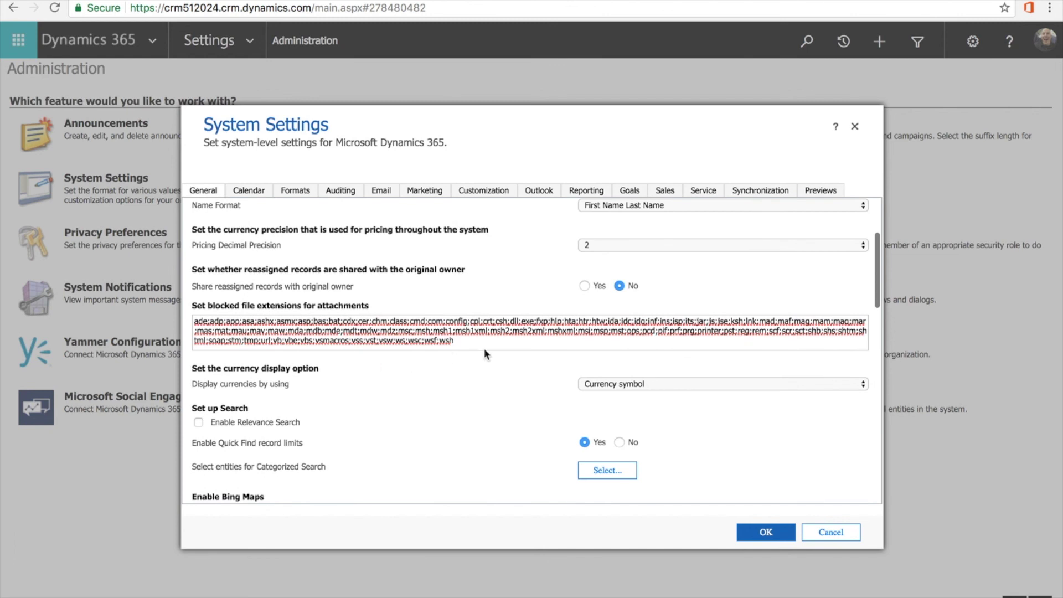
{"action": "scroll", "coordinate": [484, 347], "scroll_direction": "down", "scroll_amount": 6}
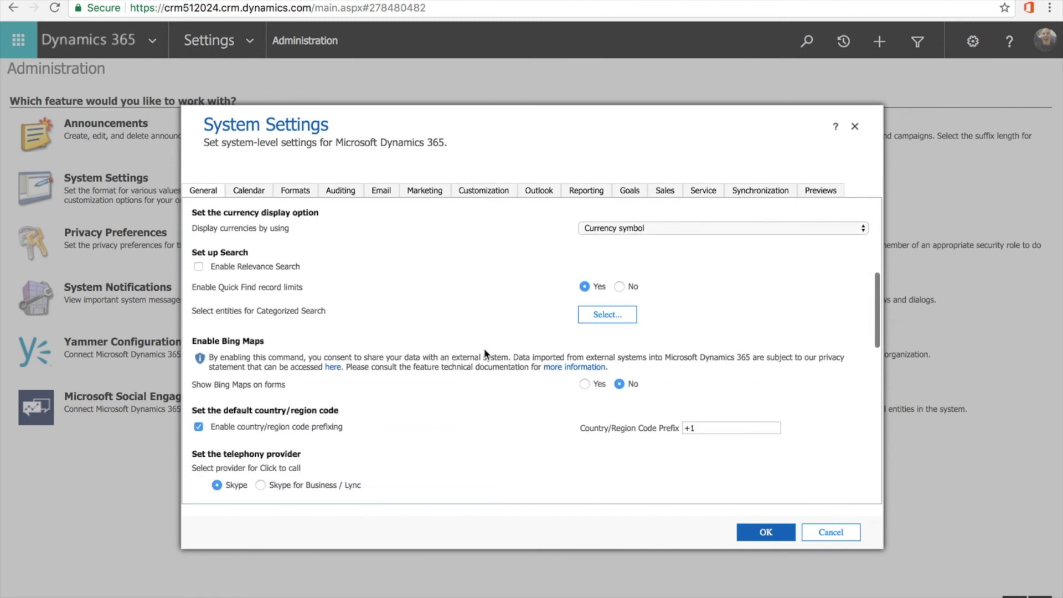
{"action": "left_click", "coordinate": [620, 324]}
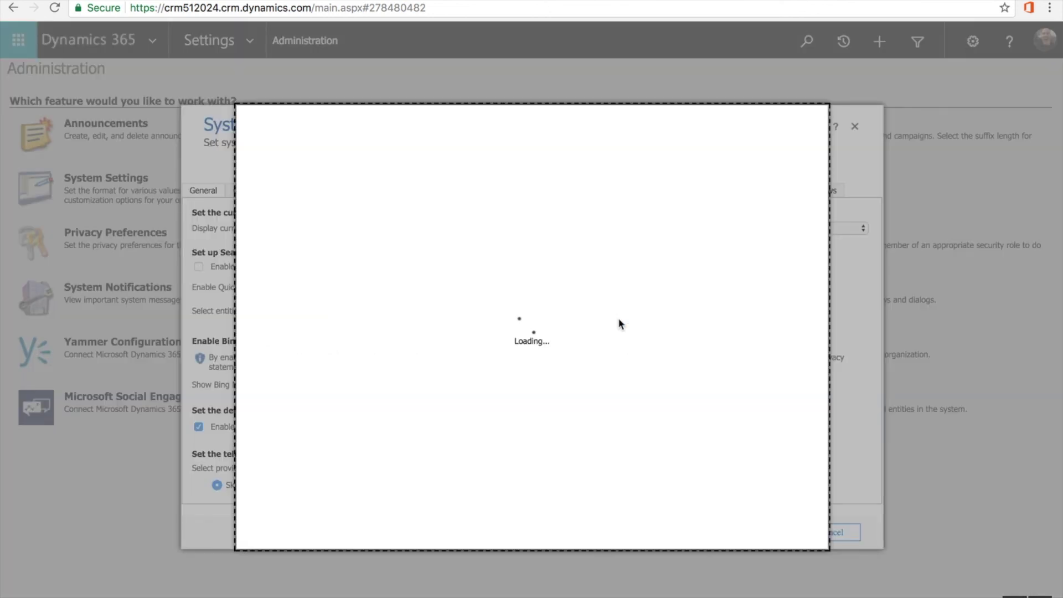
{"action": "left_click", "coordinate": [620, 320]}
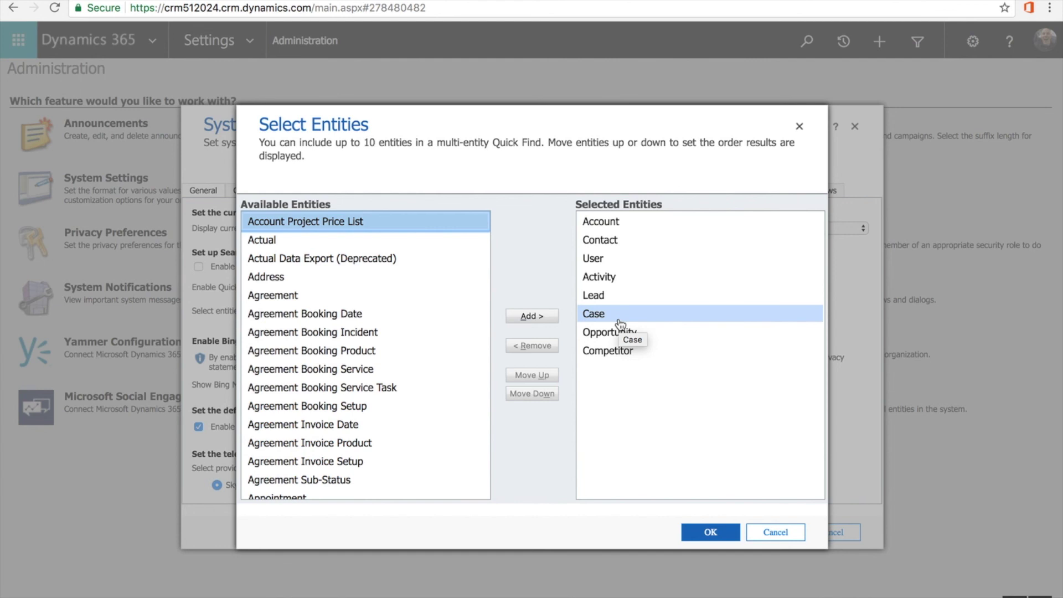
{"action": "left_click", "coordinate": [658, 356]}
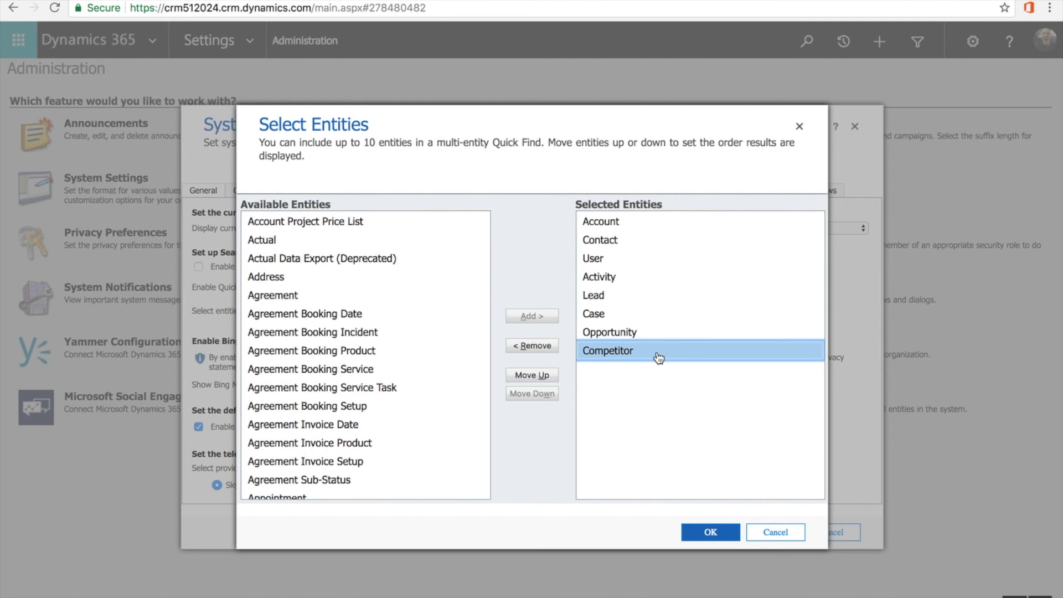
{"action": "left_click", "coordinate": [779, 532]}
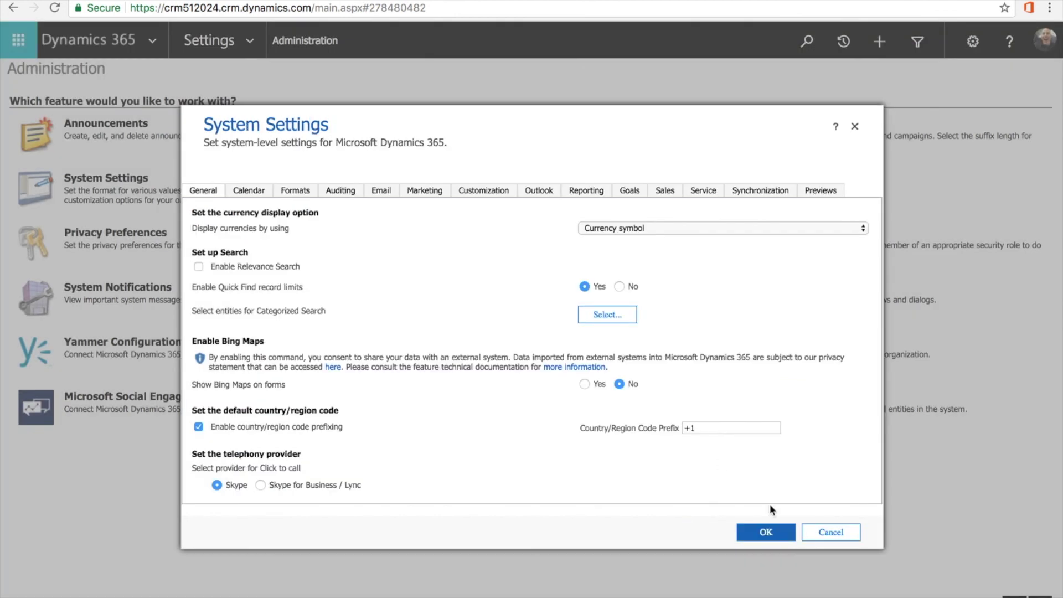